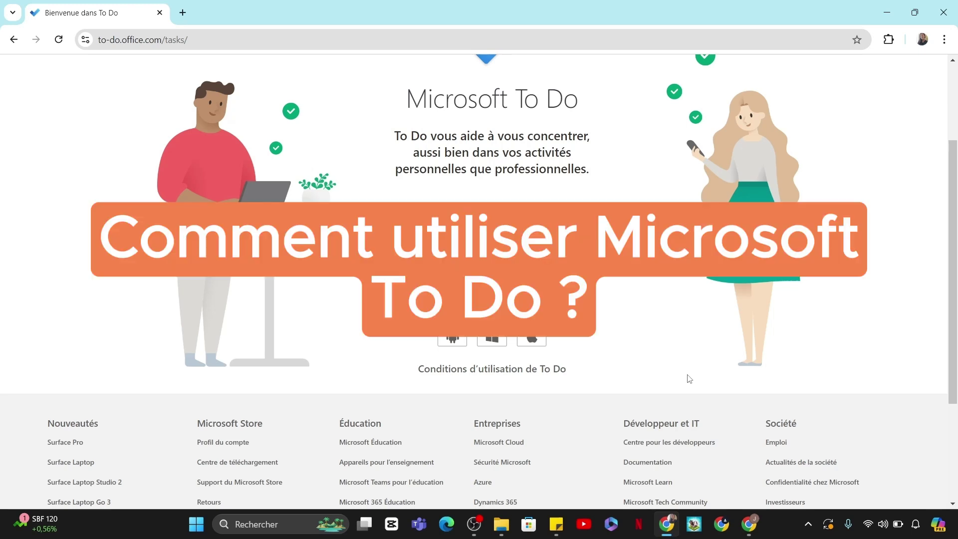
Reload the to-do.office.com/tasks page in Chrome
scroll(689, 379, down, 1)
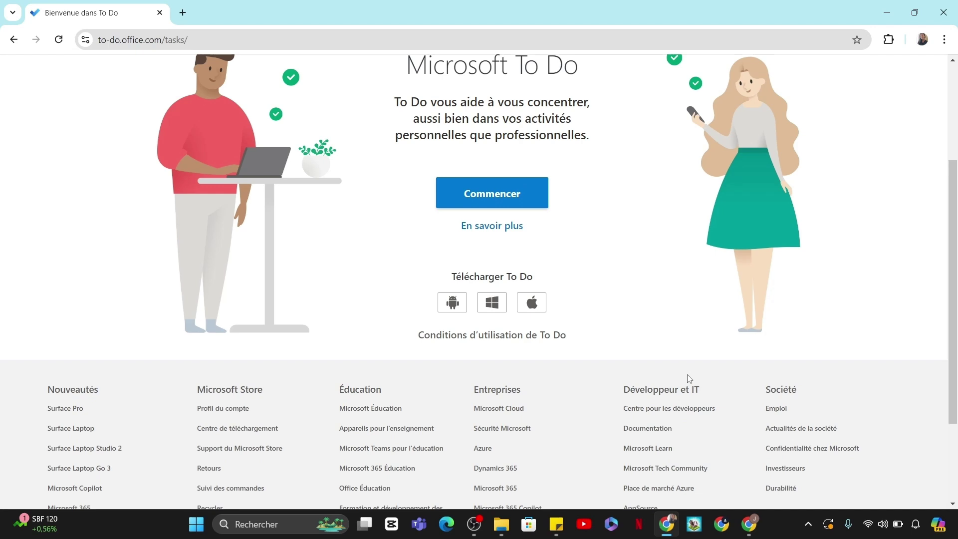
scroll(689, 379, down, 1)
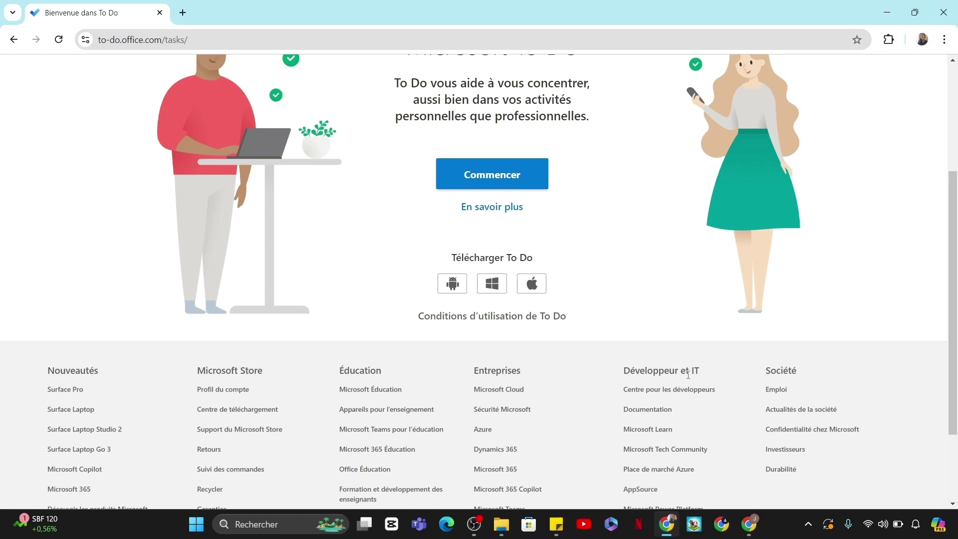
scroll(689, 379, up, 1)
scroll(689, 379, down, 2)
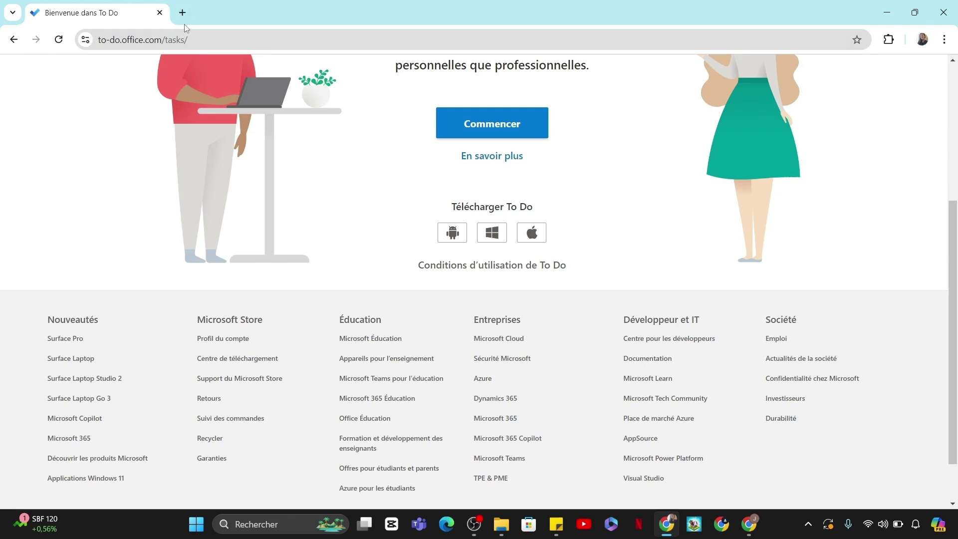
double_click(132, 38)
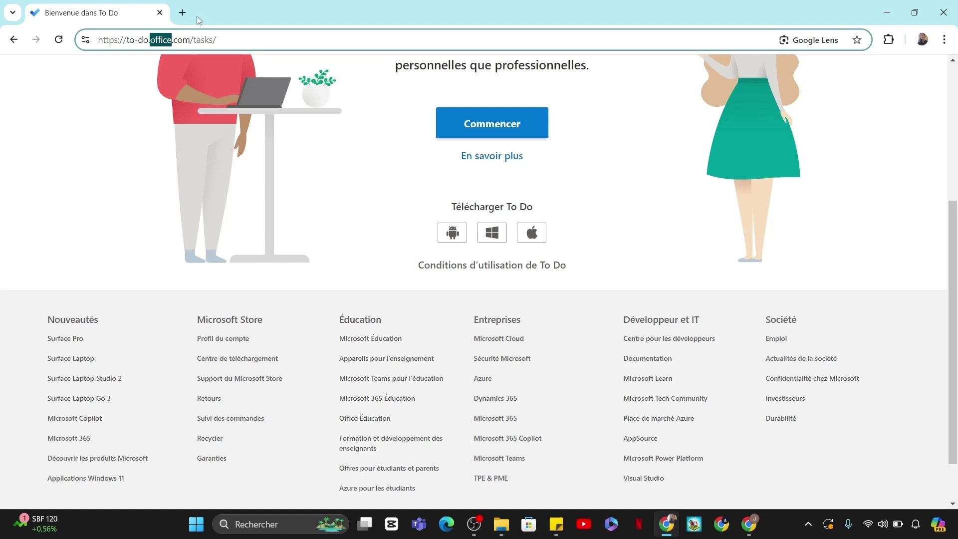
key(Return)
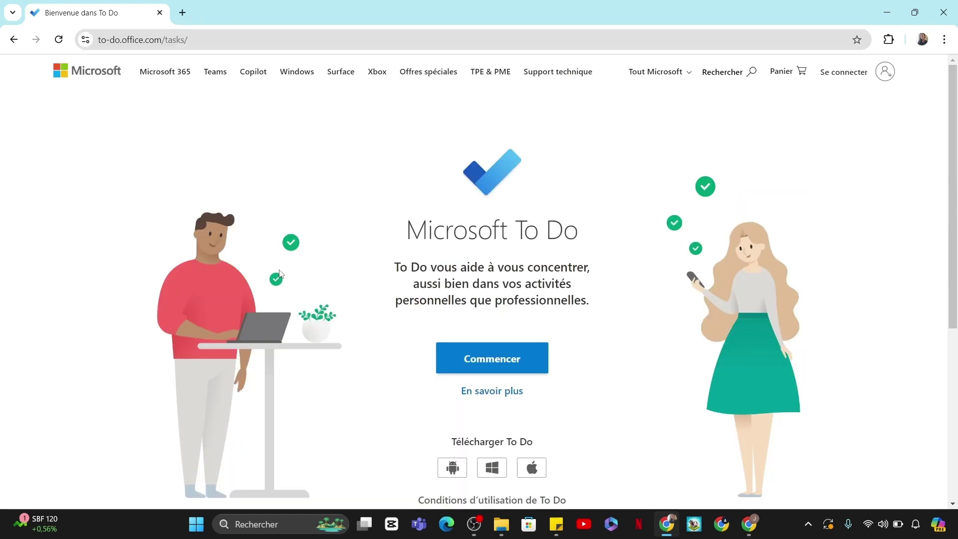
Download the Windows version of To Do from Télécharger To Do and launch it
scroll(280, 274, down, 5)
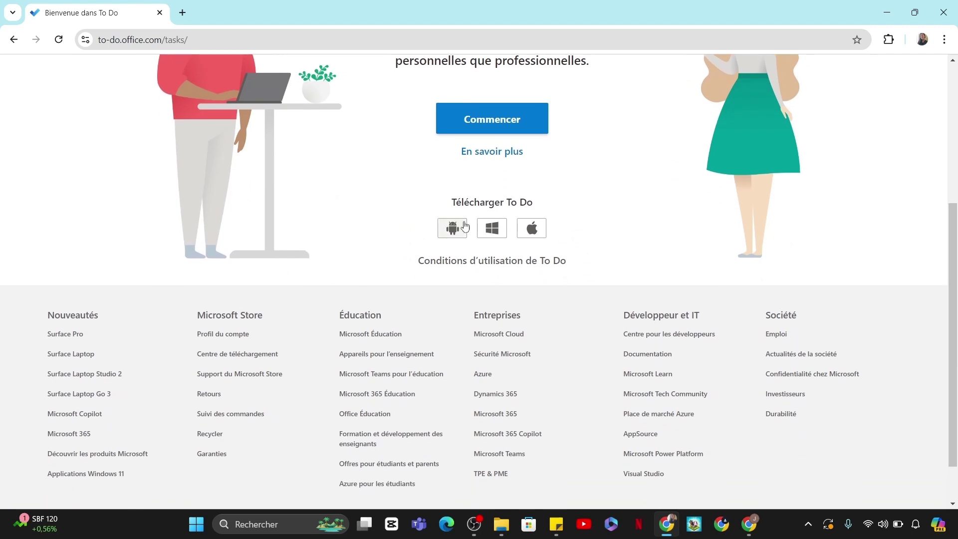
click(492, 231)
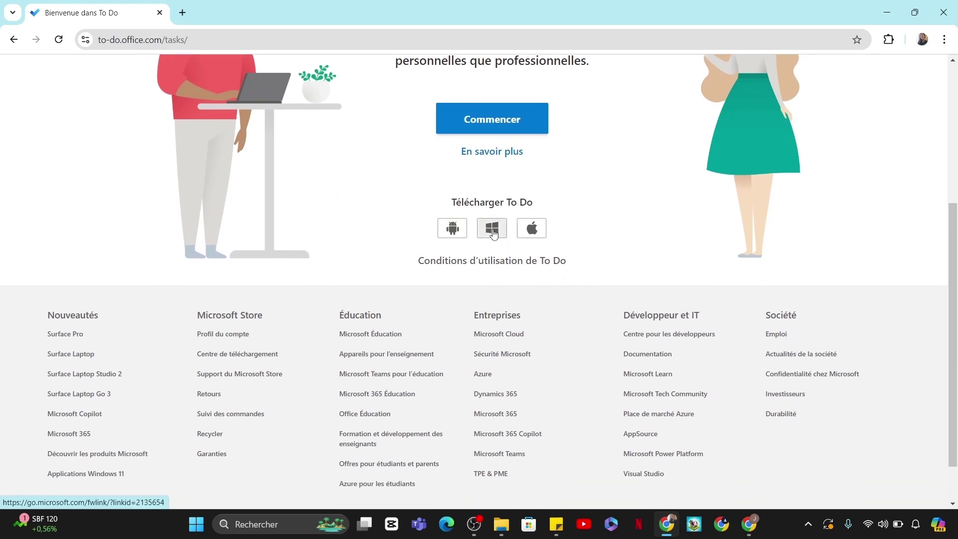
click(520, 158)
click(744, 151)
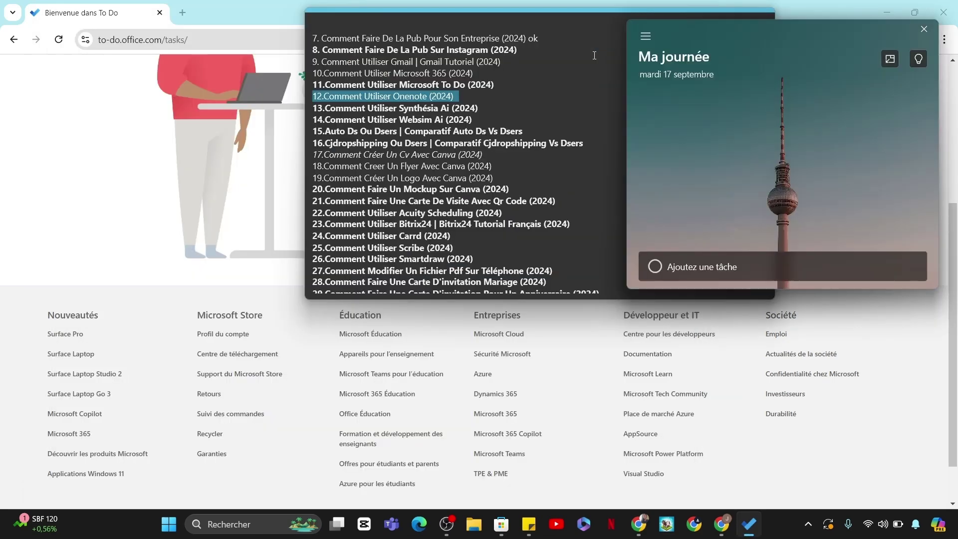
Type a new task named 'Travaille' in the Ma journée panel
click(735, 269)
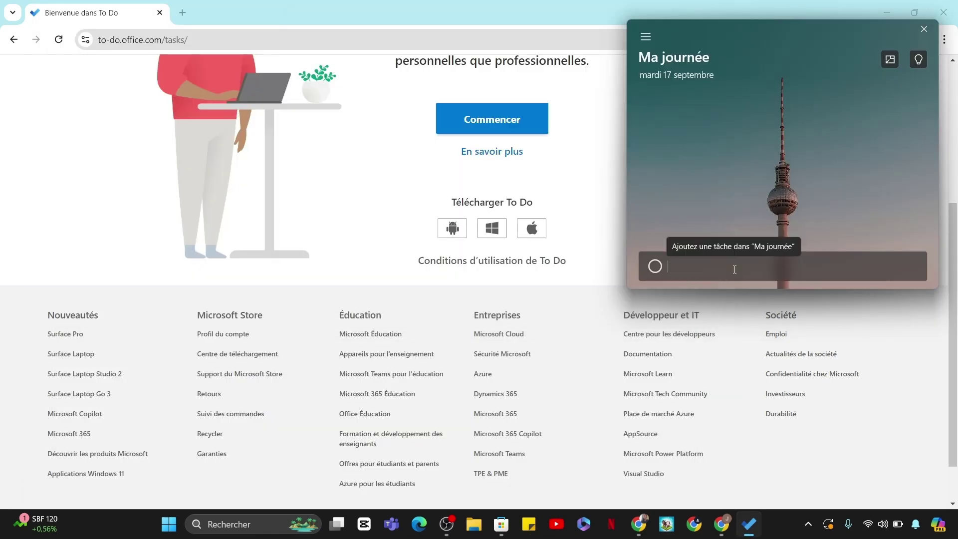
text(t)
text(r)
key(BackSpace)
key(BackSpace)
text(Travaille)
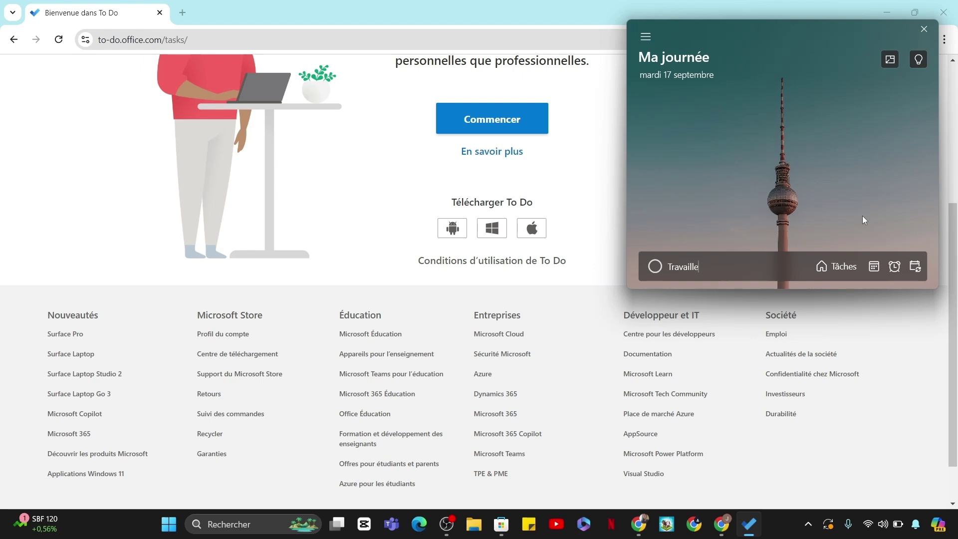
Check the due-date and reminder menus, then expand to the full To Do window
click(874, 266)
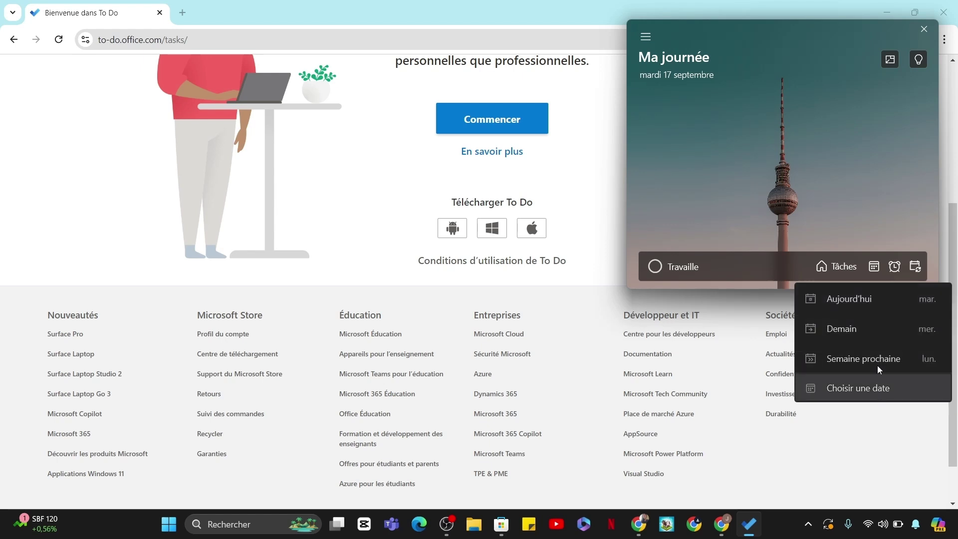
click(896, 268)
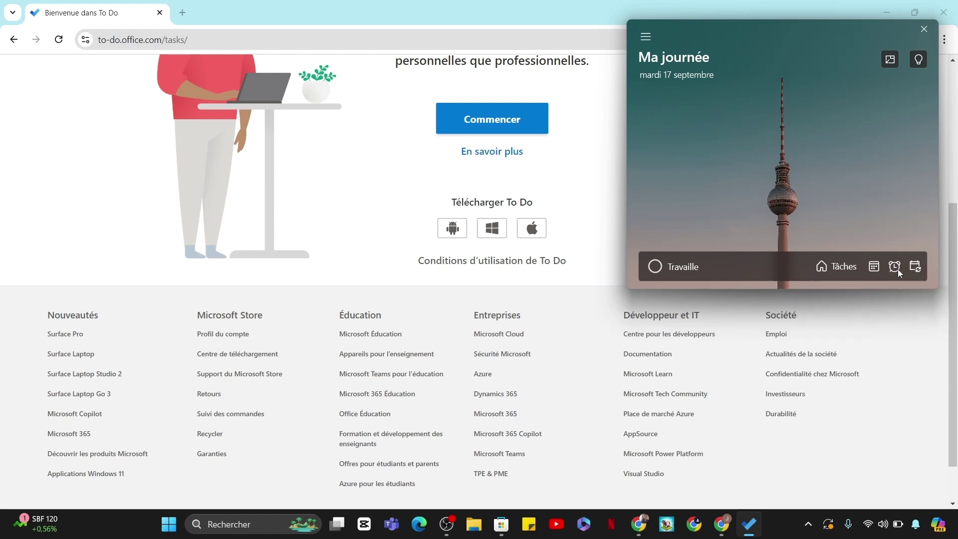
click(896, 268)
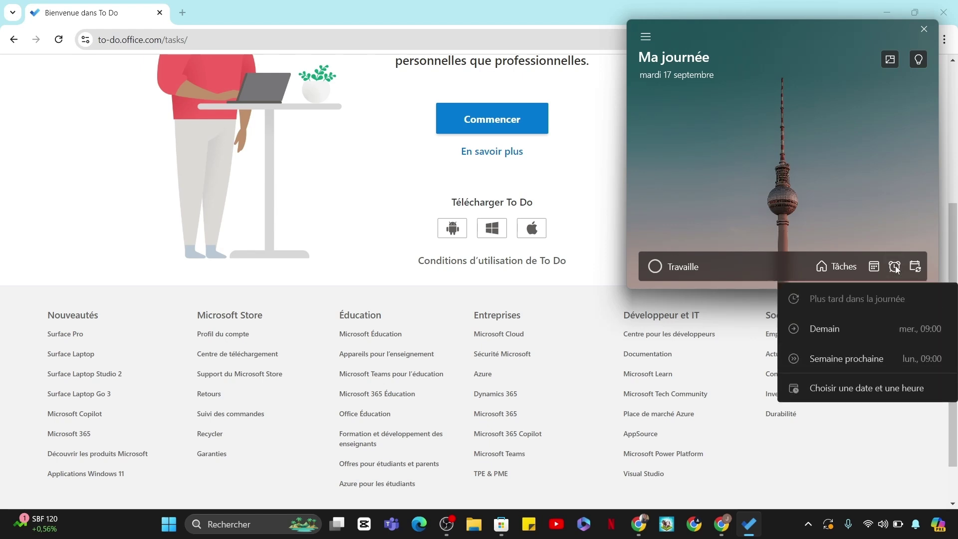
click(924, 267)
click(890, 60)
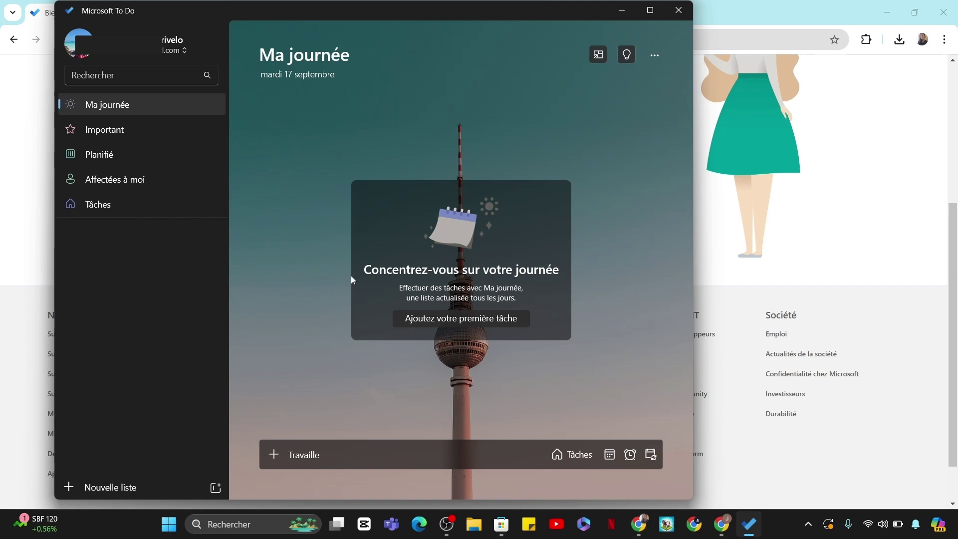
Give the Travaille draft a Demain due date and a 9:00 reminder tomorrow
click(609, 454)
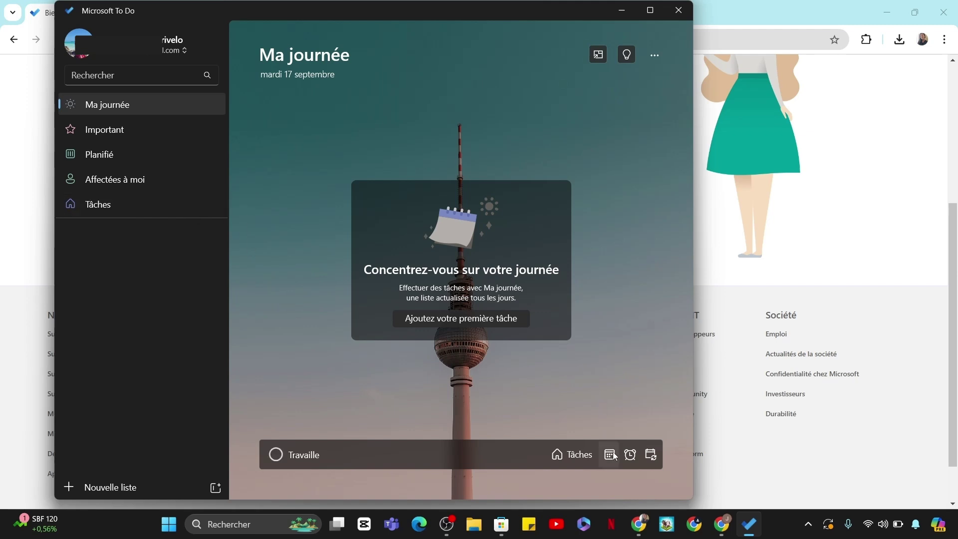
click(605, 368)
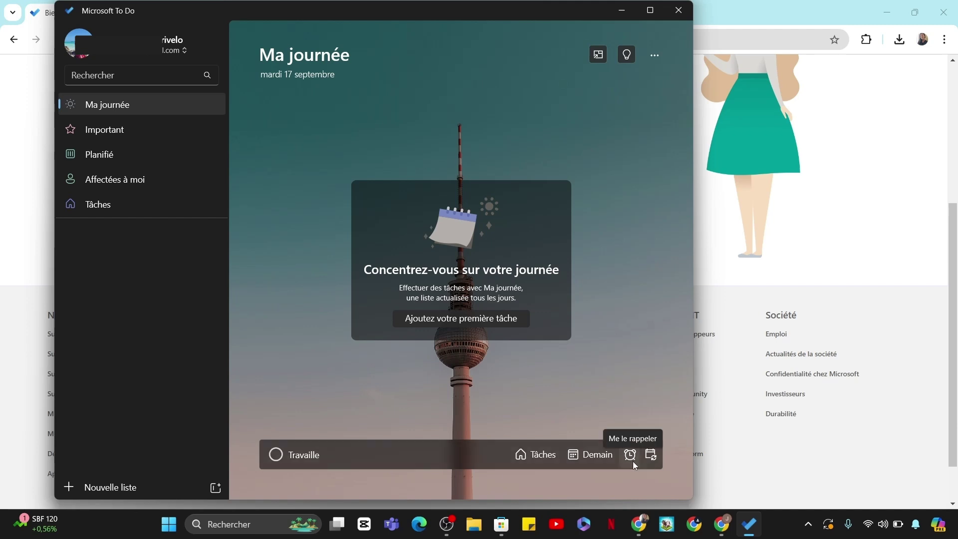
click(631, 457)
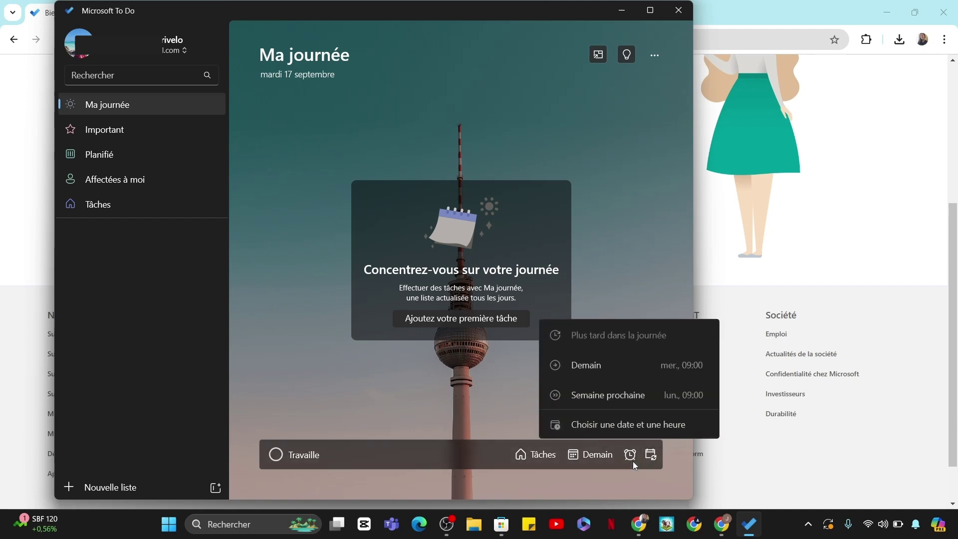
click(628, 368)
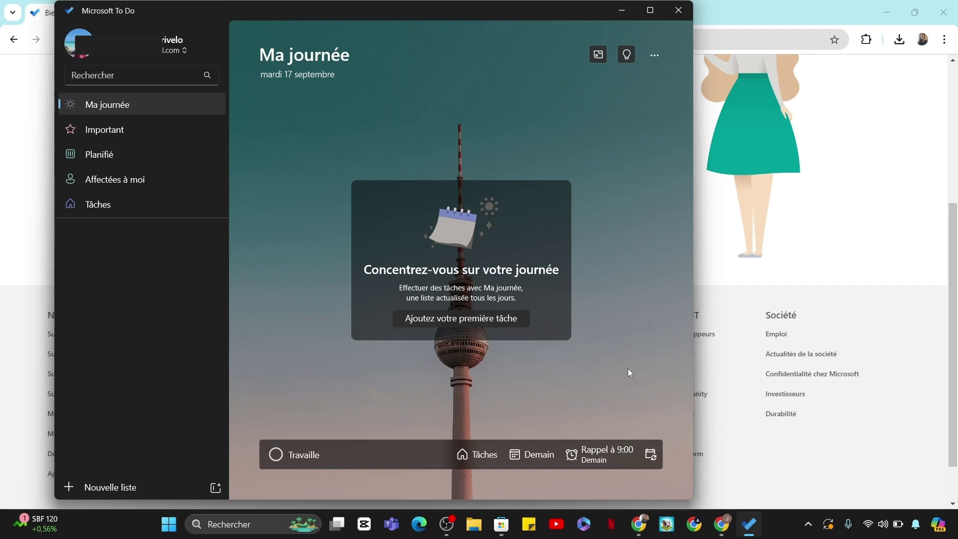
Reselect tomorrow in the reminder menu, then close it unchanged
click(622, 453)
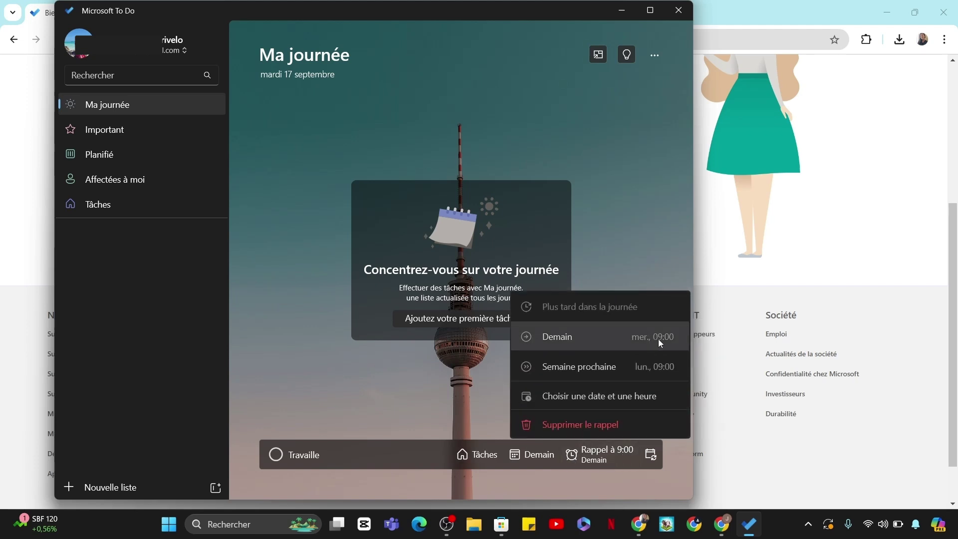
click(658, 340)
click(614, 449)
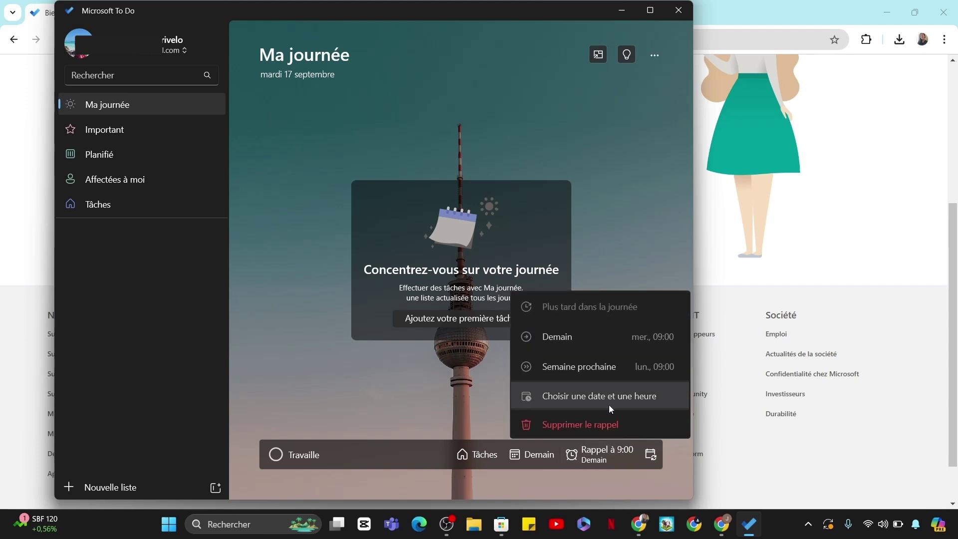
click(654, 457)
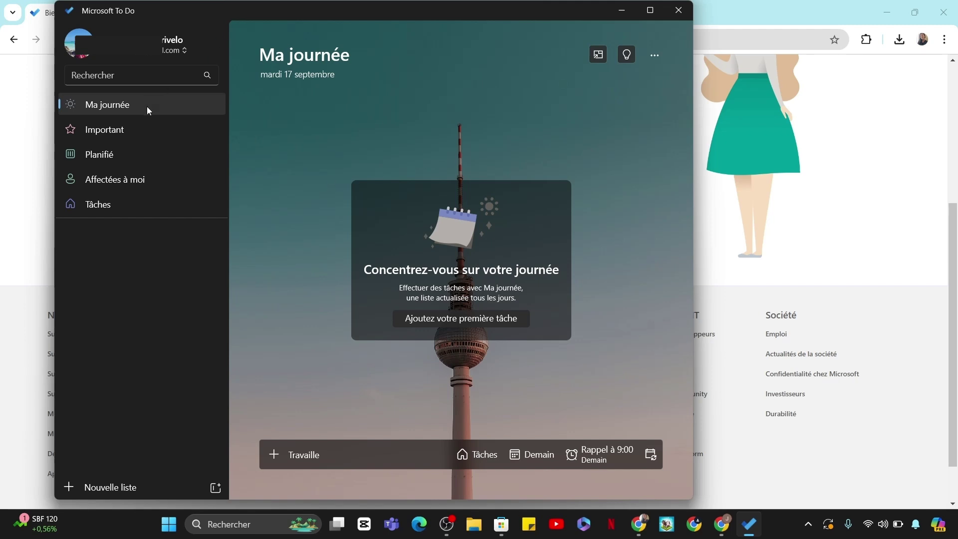
In the Important list, draft a task named with a row of x's; check the repeat options unchosen
click(130, 137)
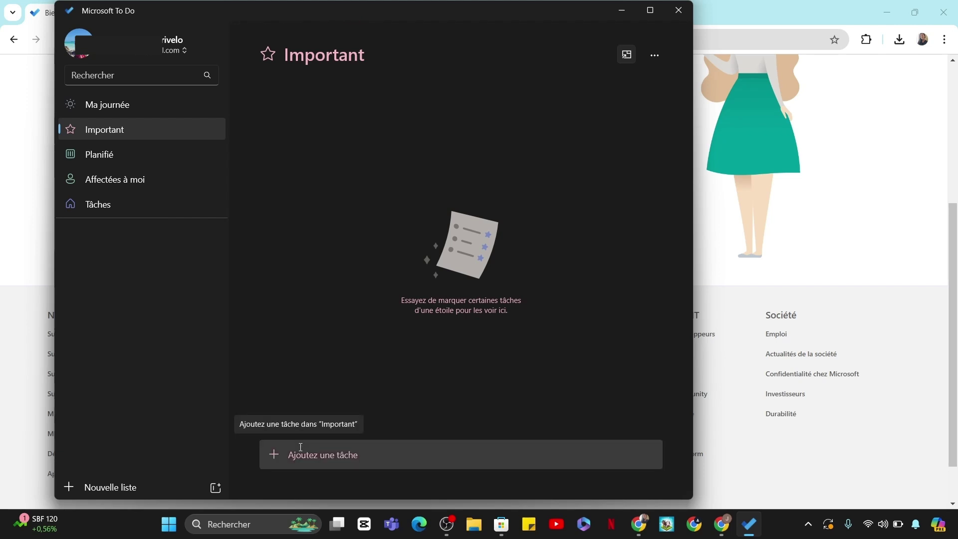
click(276, 454)
text(xxxxxxxxxxxxxxxxxxxxxxxxxxxxxx)
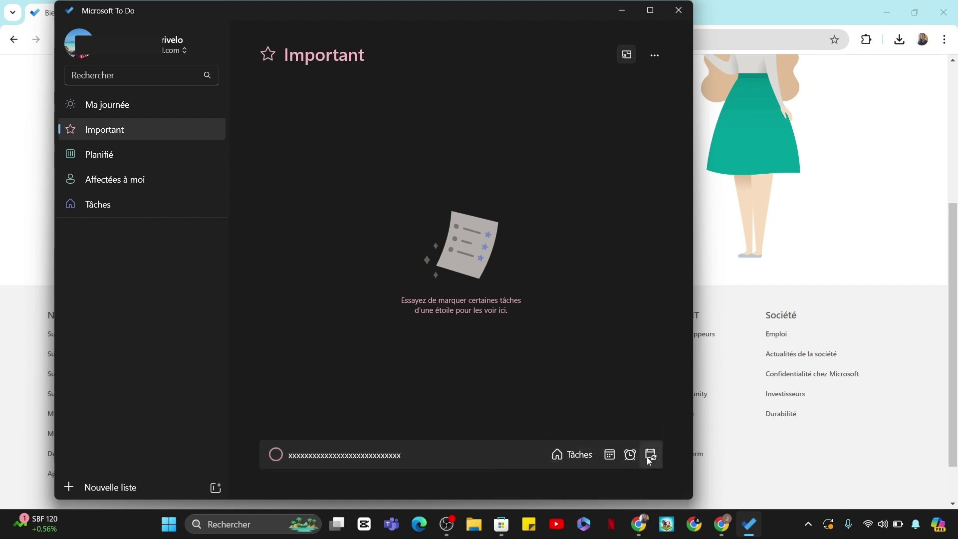
click(524, 310)
click(652, 455)
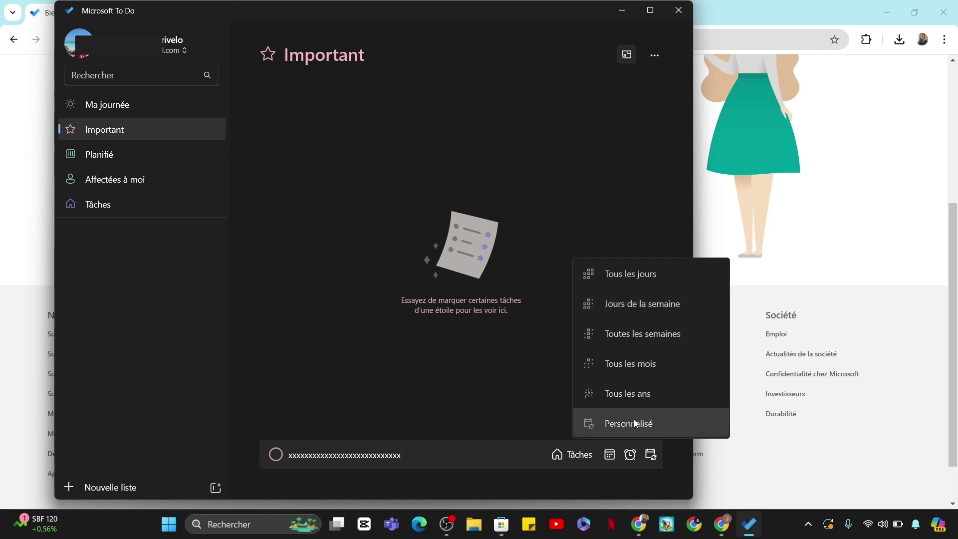
click(336, 335)
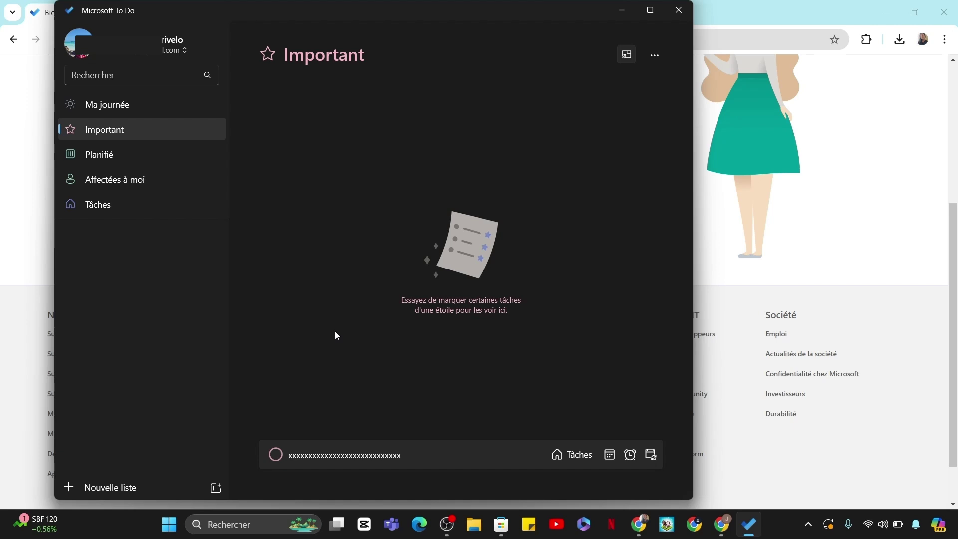
Add the x's task to Important, mark it completed then uncompleted, and close its details
key(Return)
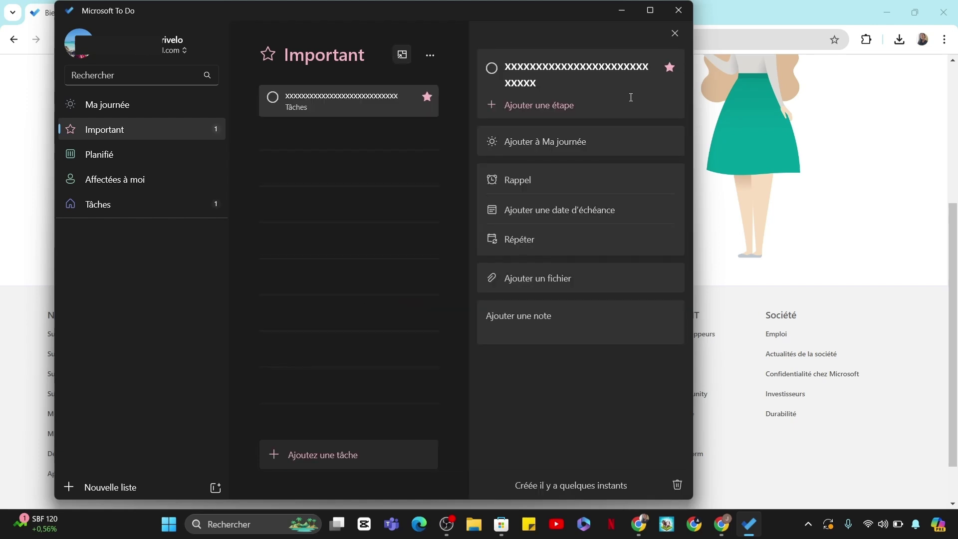
key(ctrl+d)
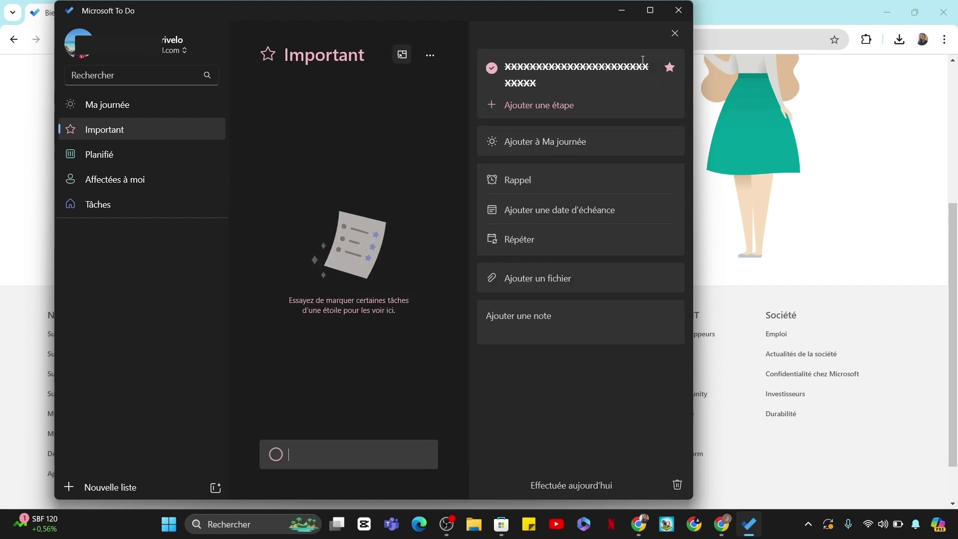
click(494, 73)
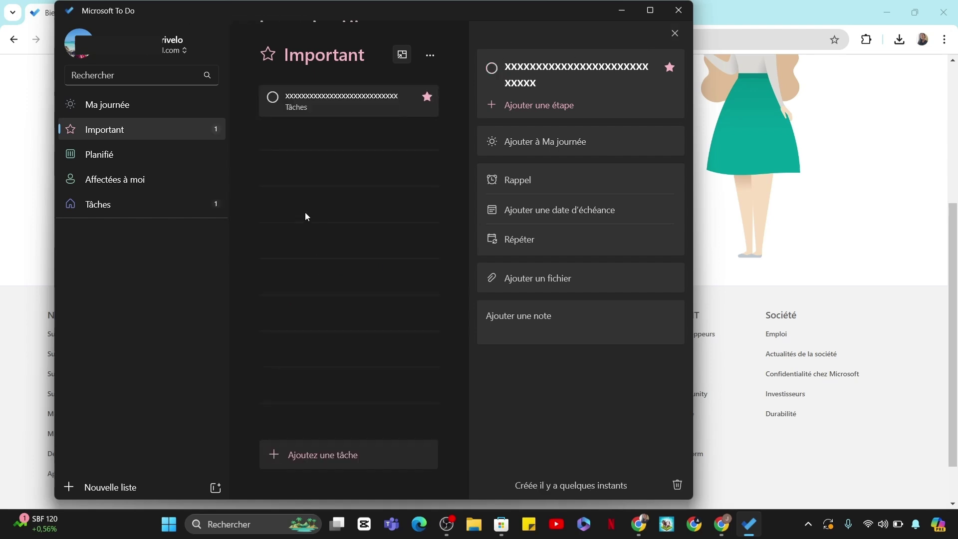
click(681, 30)
Try Envoyer la liste par e-mail from the list options and dismiss the mail prompt
click(655, 54)
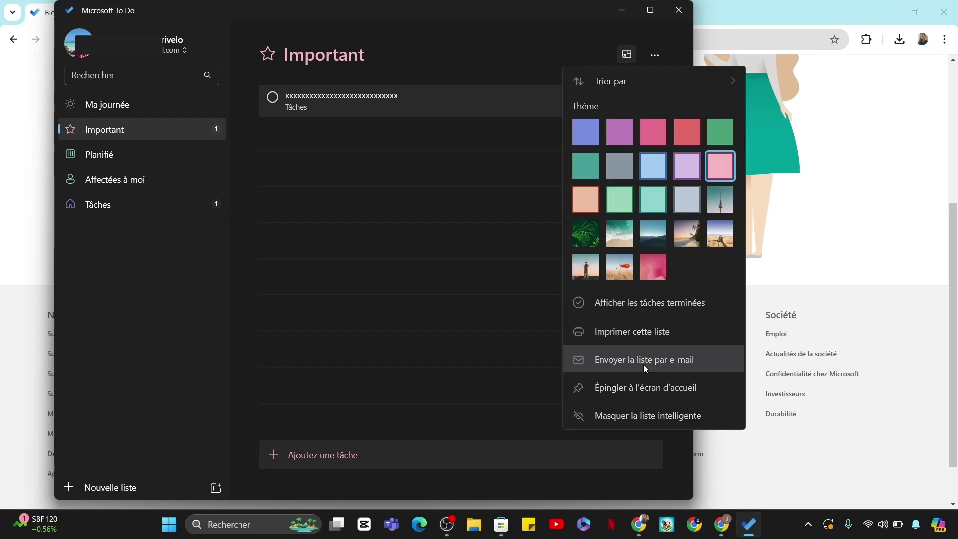
click(644, 366)
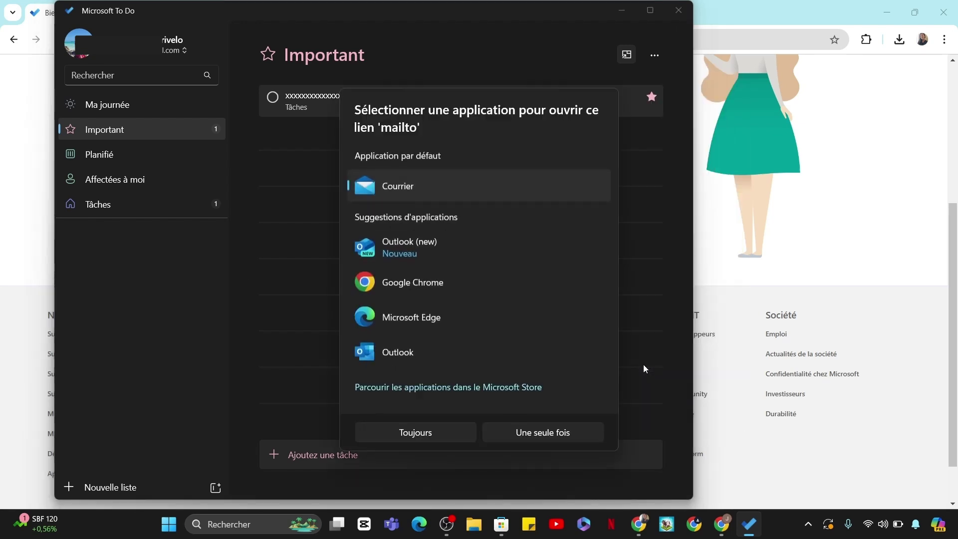
click(618, 348)
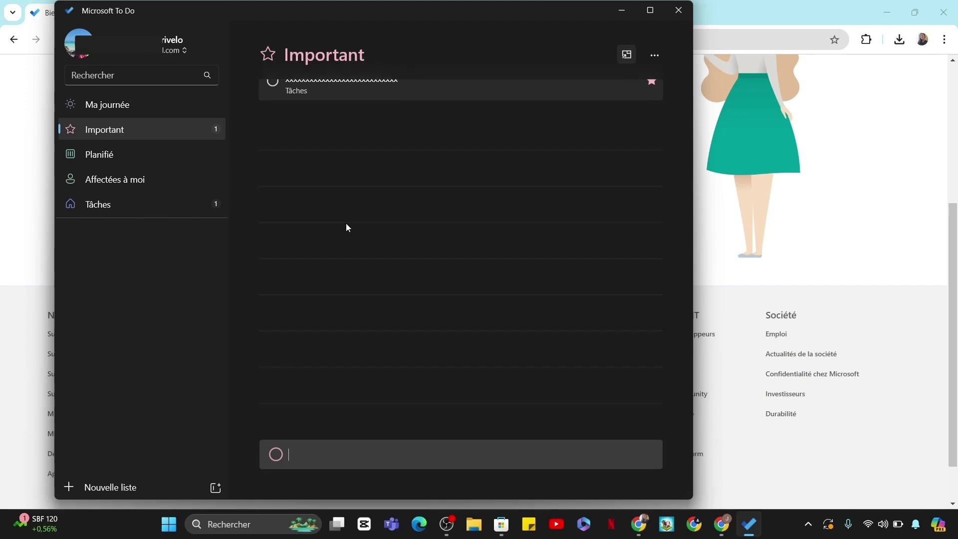
Switch to Ma journée to see the x's task suggested under Récemment ajouté
click(110, 107)
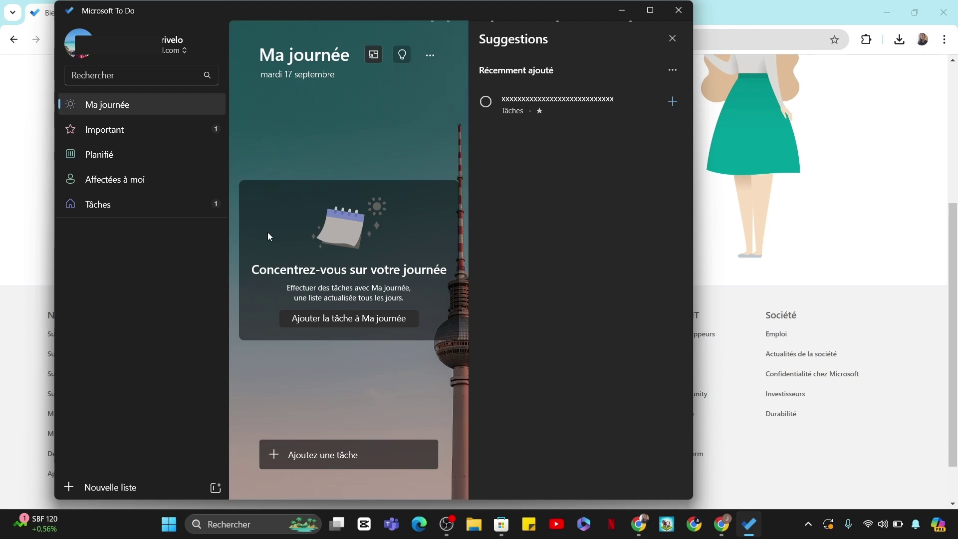
key(ctrl+n)
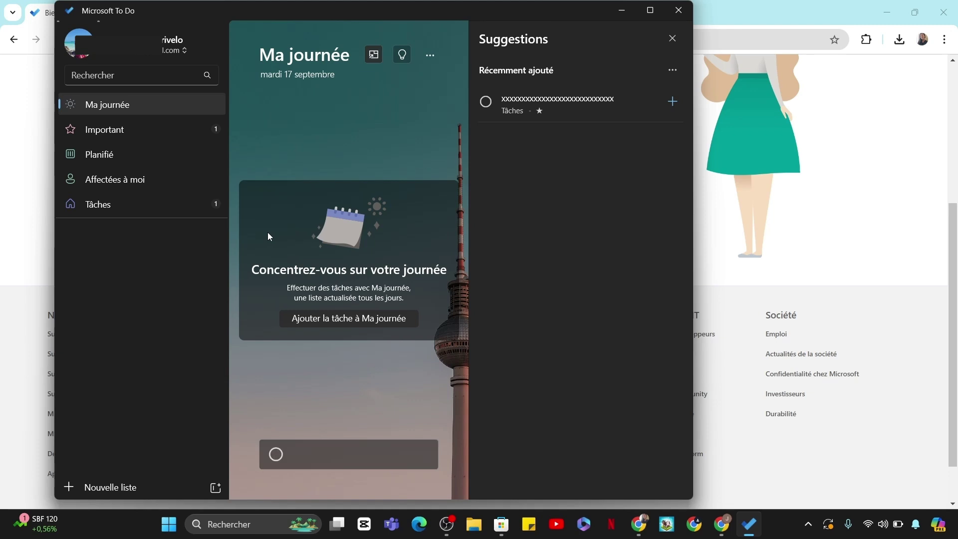